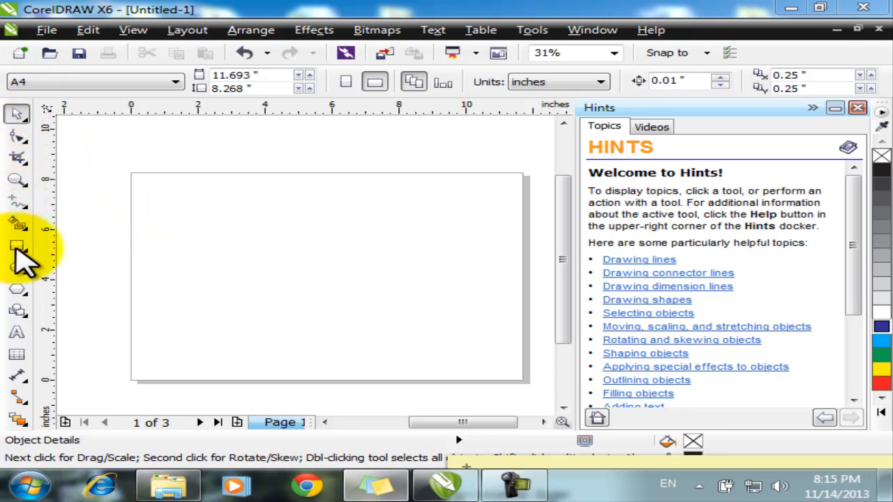
# Step: Draw a 4.433 × 2.867 inch rectangle in the upper-left of page 1 with the Rectangle tool
pyautogui.click(17, 247)
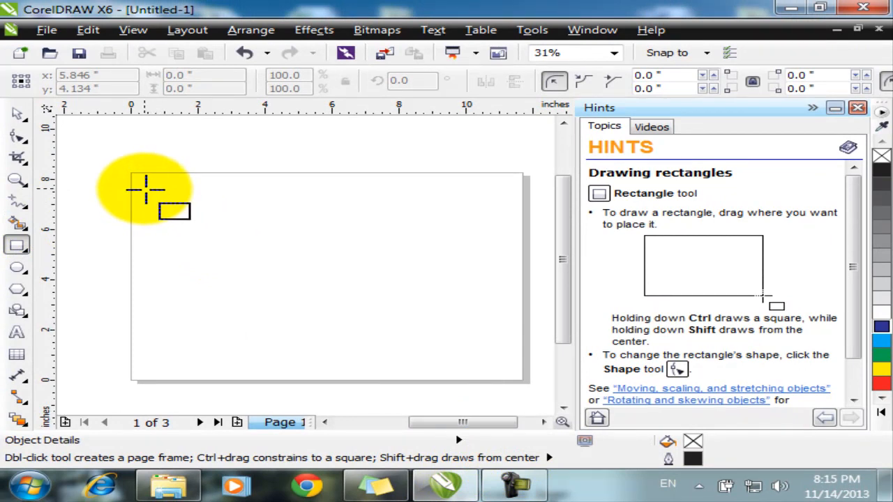
pyautogui.moveTo(144, 188); pyautogui.dragTo(293, 260)
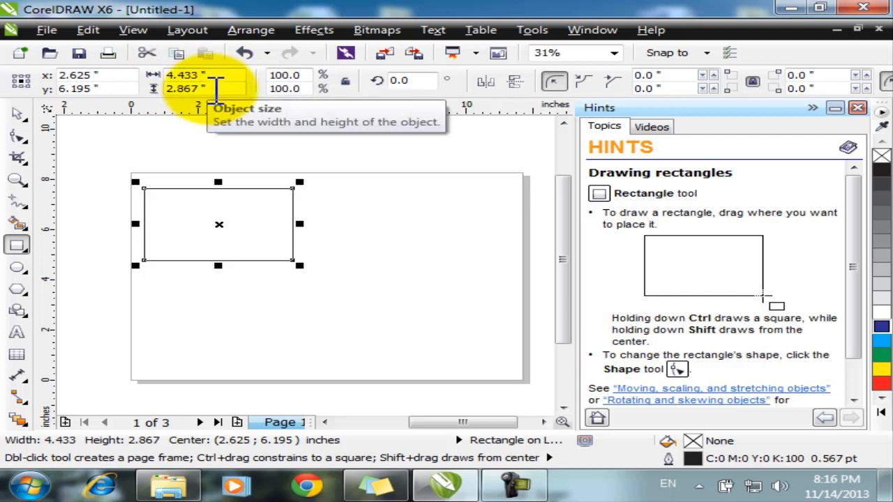
pyautogui.click(430, 82)
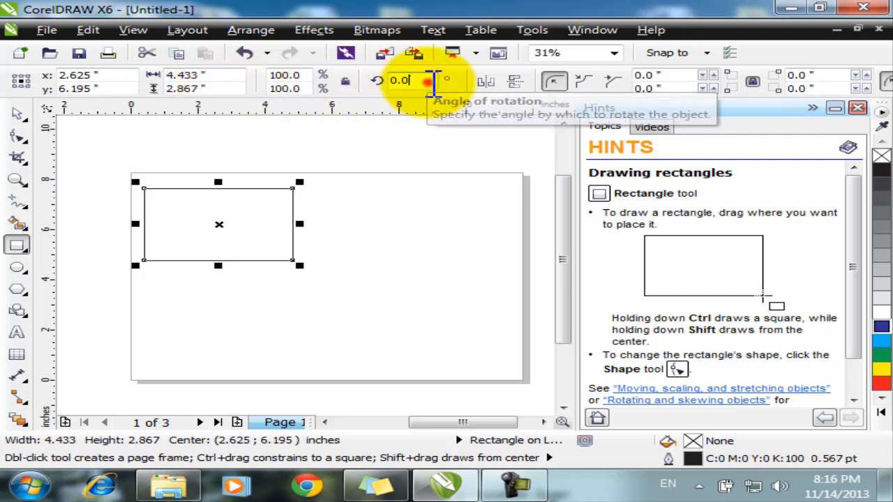
pyautogui.moveTo(431, 81); pyautogui.dragTo(380, 83)
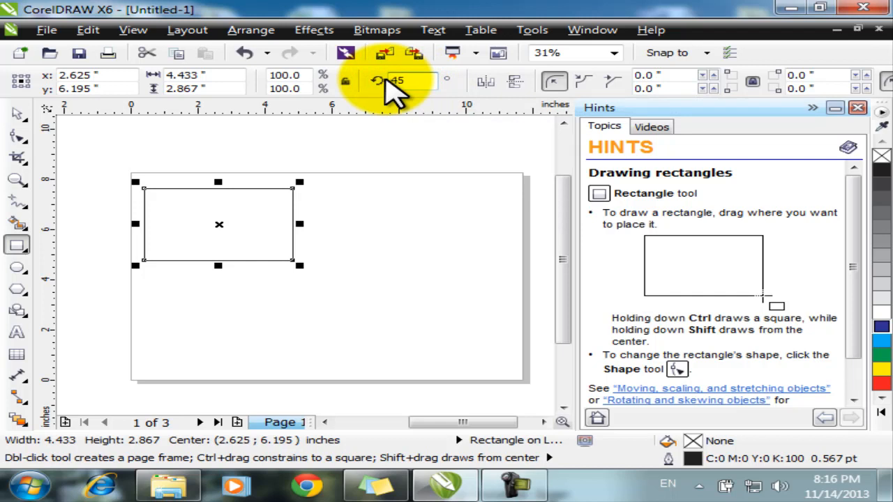
pyautogui.write('45')
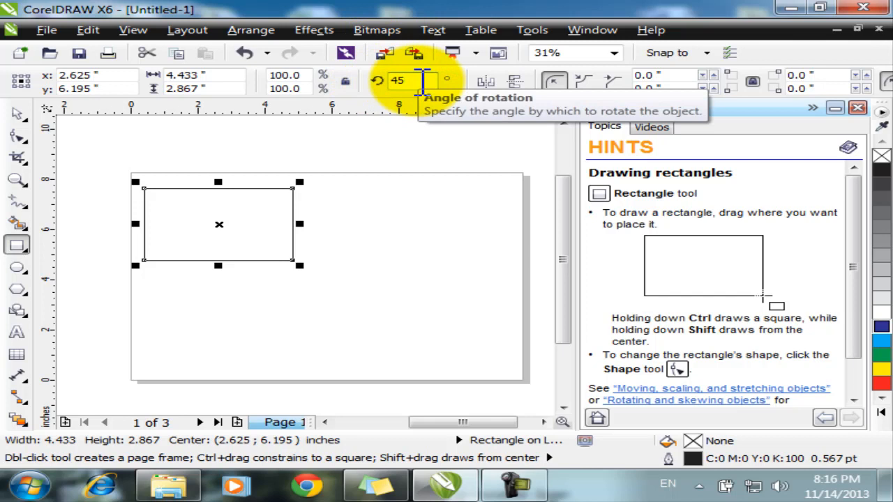
pyautogui.press('Return')
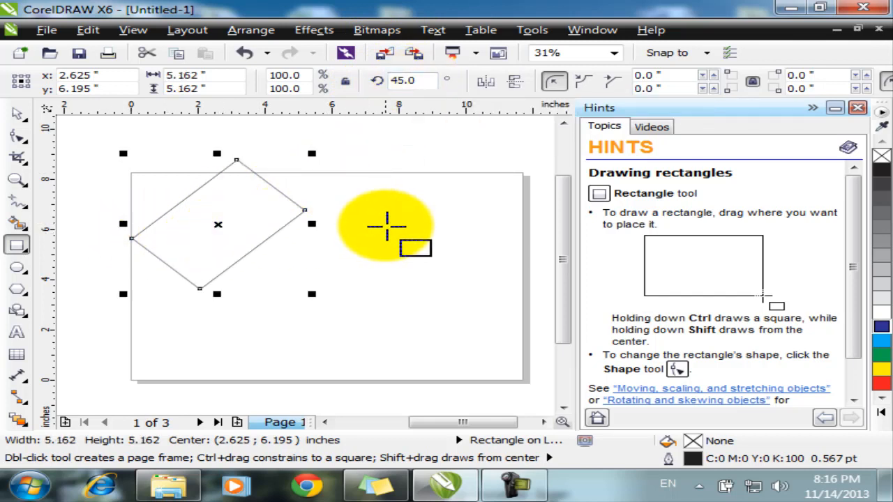
pyautogui.hotkey('ctrl', 'z')
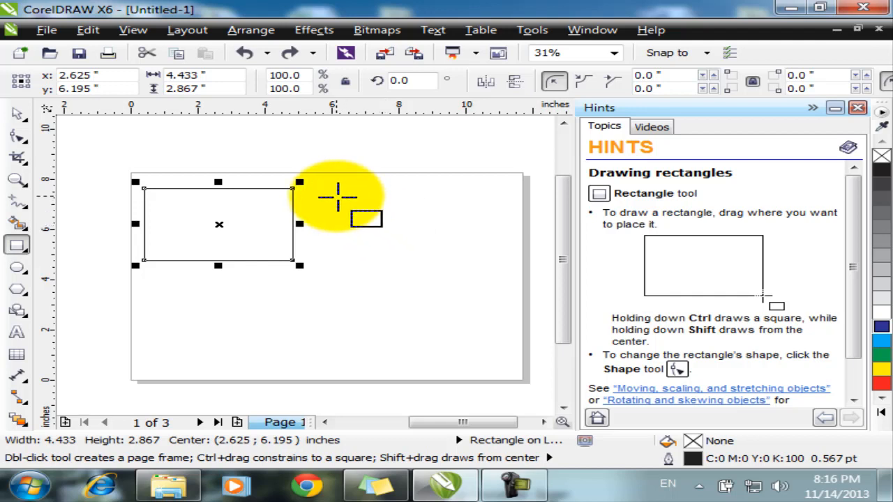
# Step: Draw a 2.9-inch square right of the rectangle and a 2.533 × 1.733 rectangle below them
pyautogui.moveTo(336, 197); pyautogui.dragTo(412, 269)
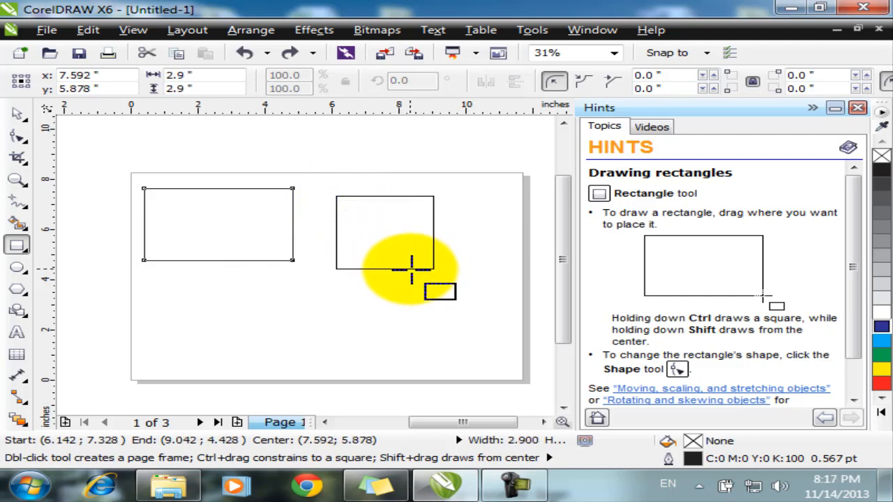
pyautogui.moveTo(411, 269); pyautogui.dragTo(410, 268)
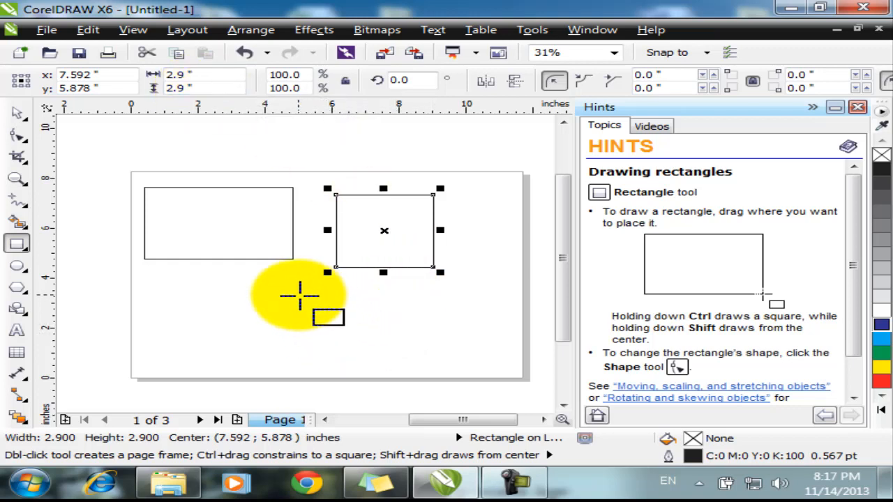
pyautogui.moveTo(285, 286)
pyautogui.mouseDown()
pyautogui.moveTo(354, 322)
pyautogui.moveTo(327, 319)
pyautogui.moveTo(393, 326)
pyautogui.moveTo(341, 316)
pyautogui.mouseUp()
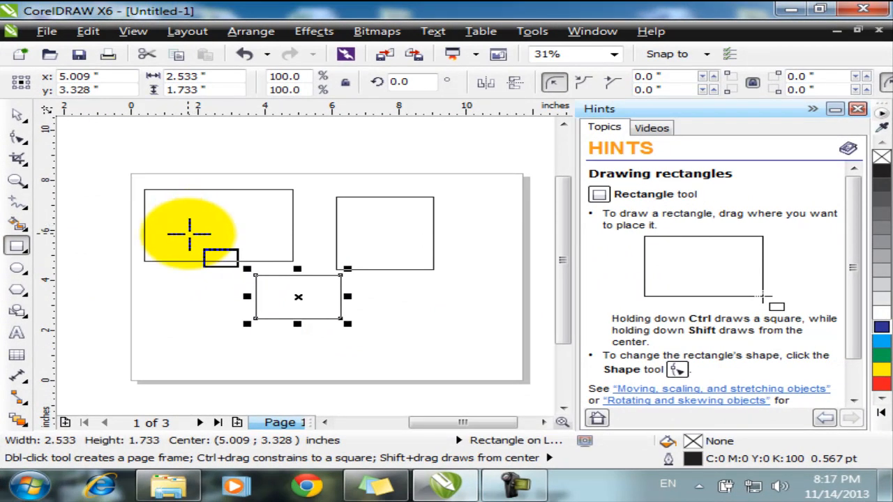
pyautogui.click(16, 245)
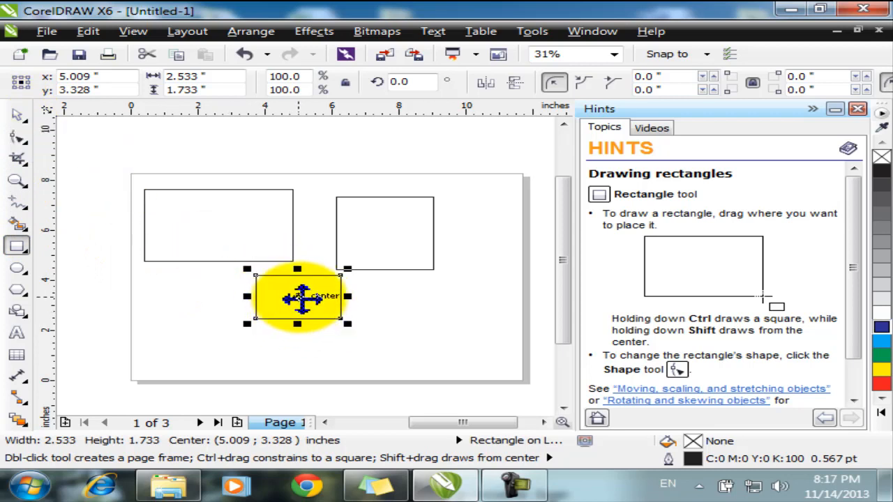
pyautogui.moveTo(302, 297); pyautogui.dragTo(441, 323)
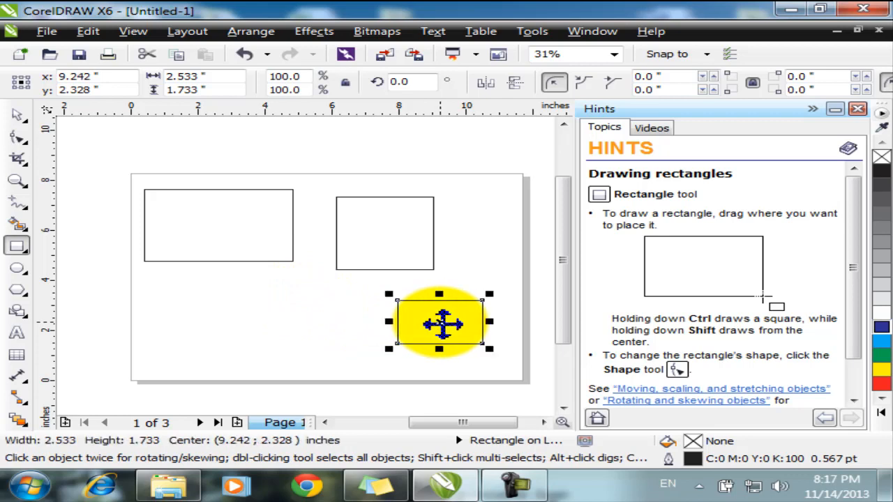
pyautogui.click(442, 323)
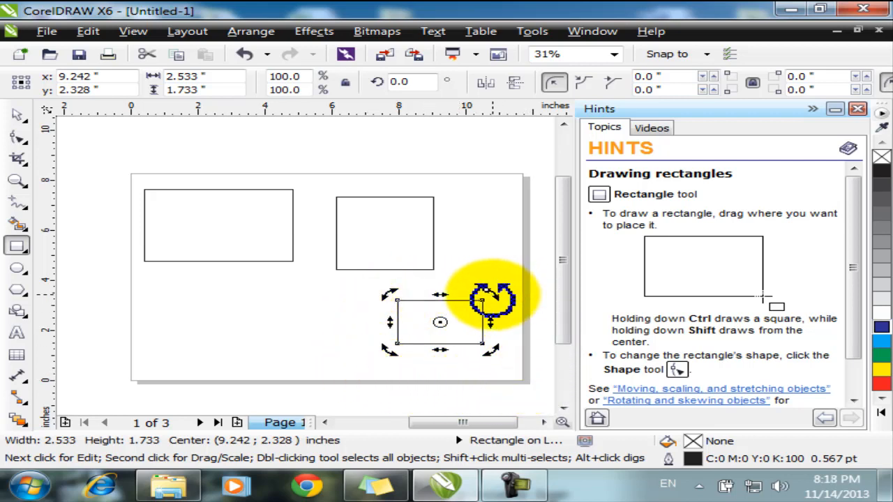
pyautogui.moveTo(492, 297); pyautogui.dragTo(480, 278)
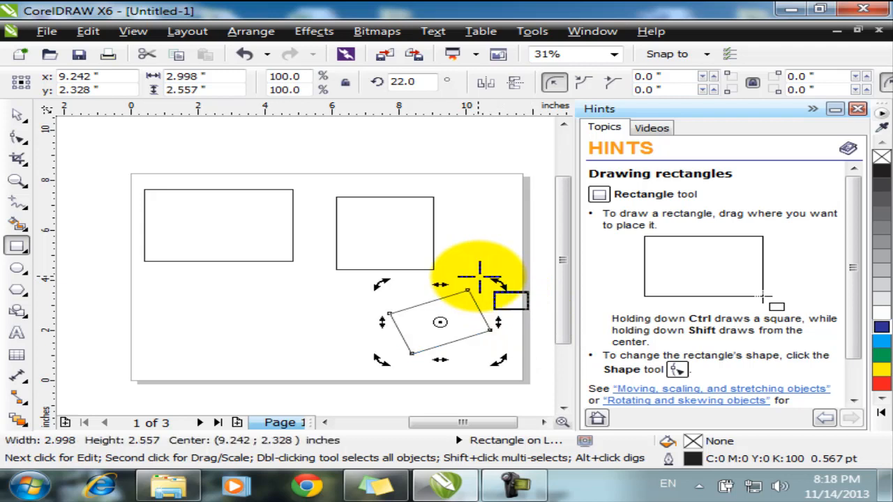
pyautogui.moveTo(497, 321); pyautogui.dragTo(431, 333)
pyautogui.moveTo(491, 334); pyautogui.dragTo(503, 330)
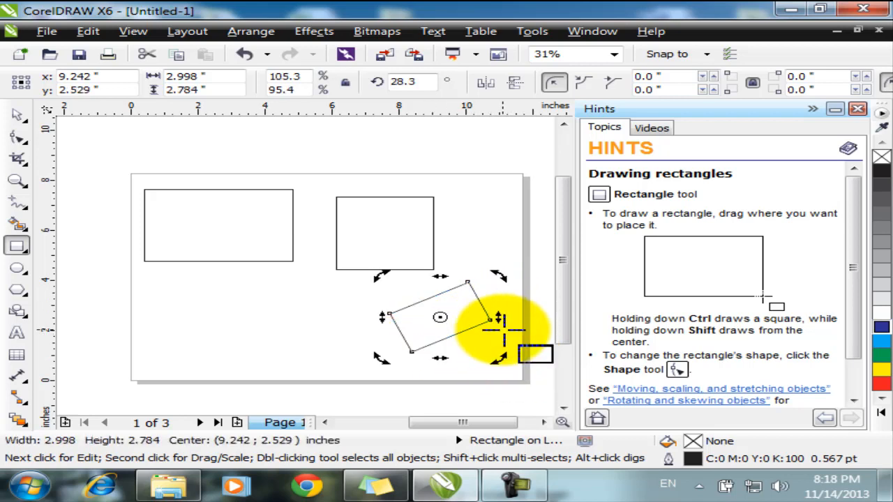
pyautogui.hotkey('ctrl', 'z')
pyautogui.hotkey('ctrl', 'z')
pyautogui.hotkey('ctrl', 'z')
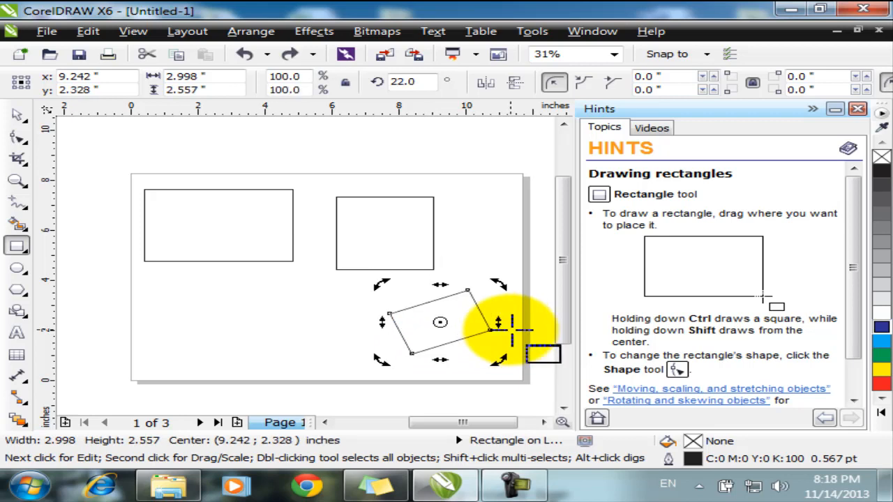
pyautogui.hotkey('ctrl', 'z')
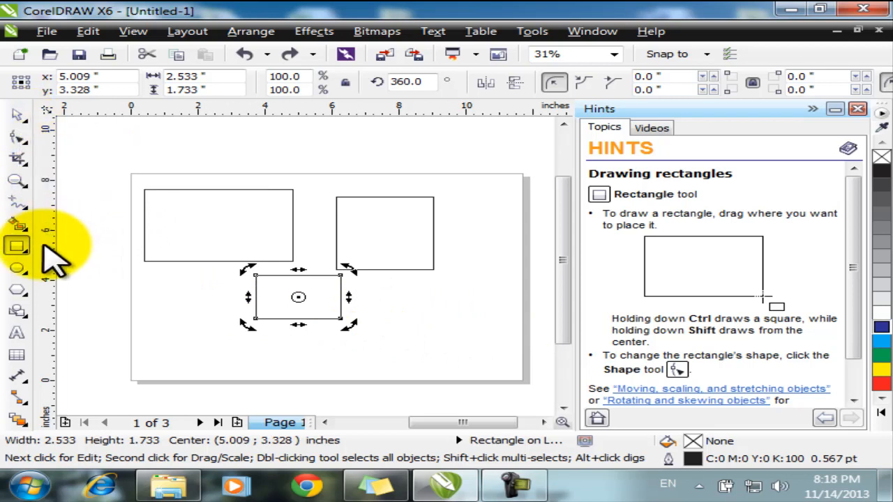
# Step: Drag the small rectangle to the lower-left and set its rotation angle to 45°
pyautogui.click(17, 115)
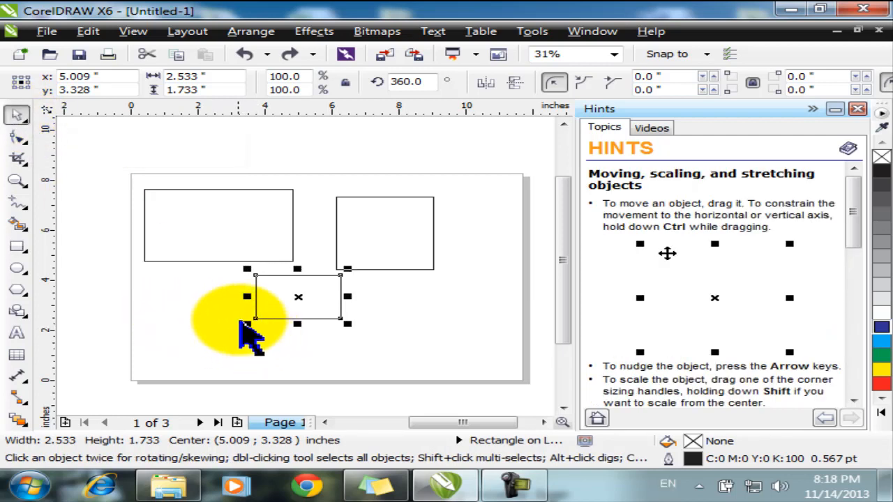
pyautogui.click(377, 268)
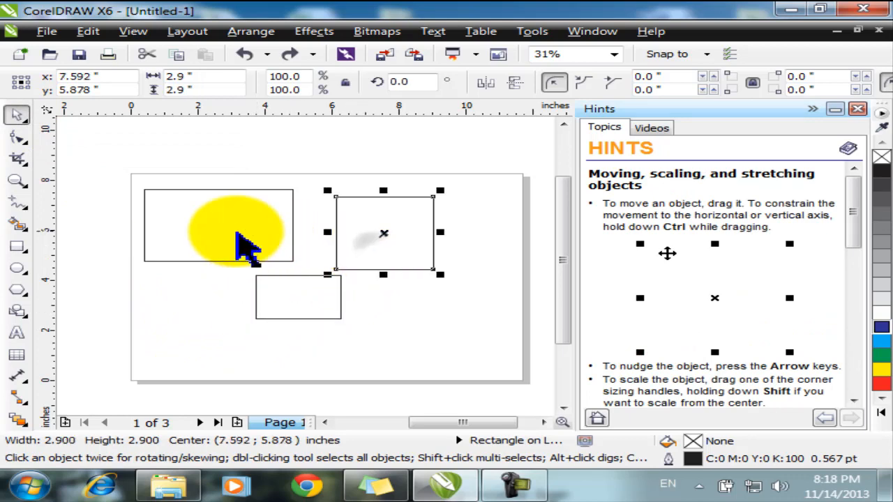
pyautogui.click(241, 244)
pyautogui.click(290, 303)
pyautogui.click(290, 303)
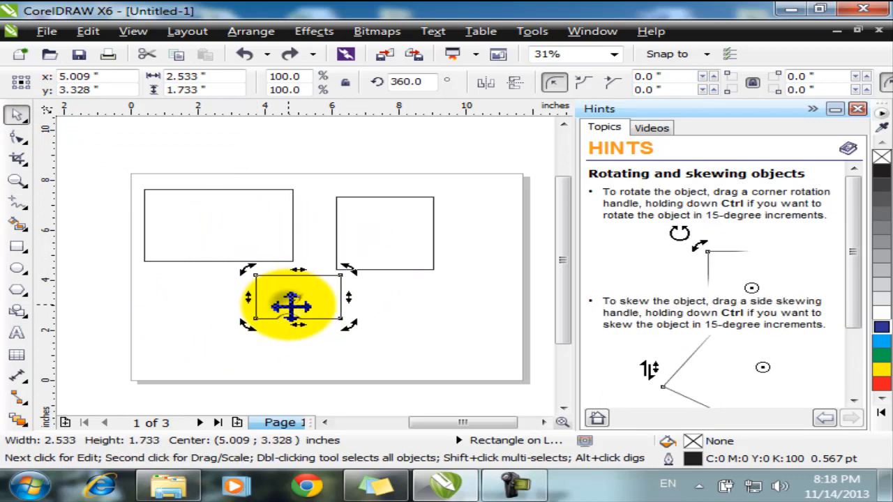
pyautogui.click(286, 301)
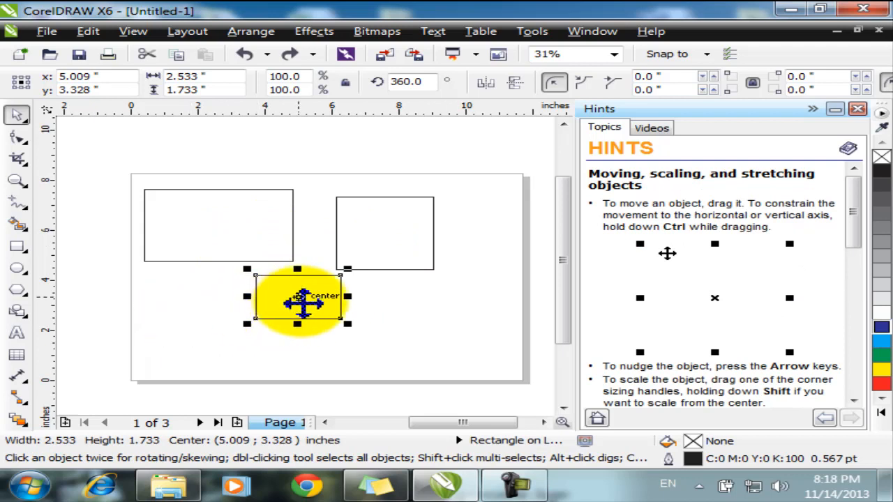
pyautogui.moveTo(302, 300); pyautogui.dragTo(206, 333)
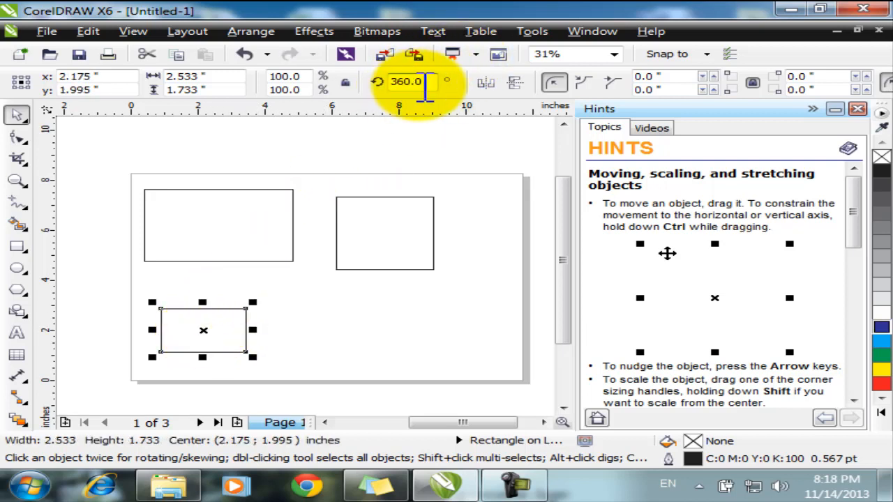
pyautogui.moveTo(395, 91); pyautogui.dragTo(372, 94)
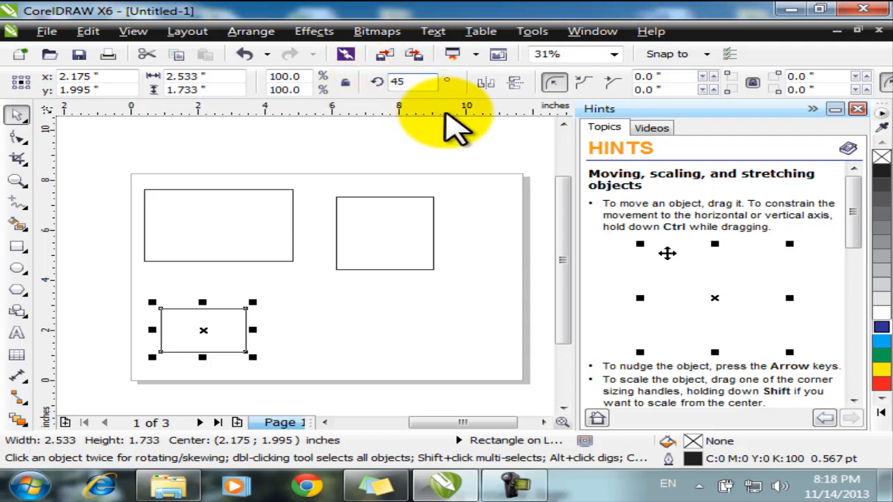
pyautogui.press('Return')
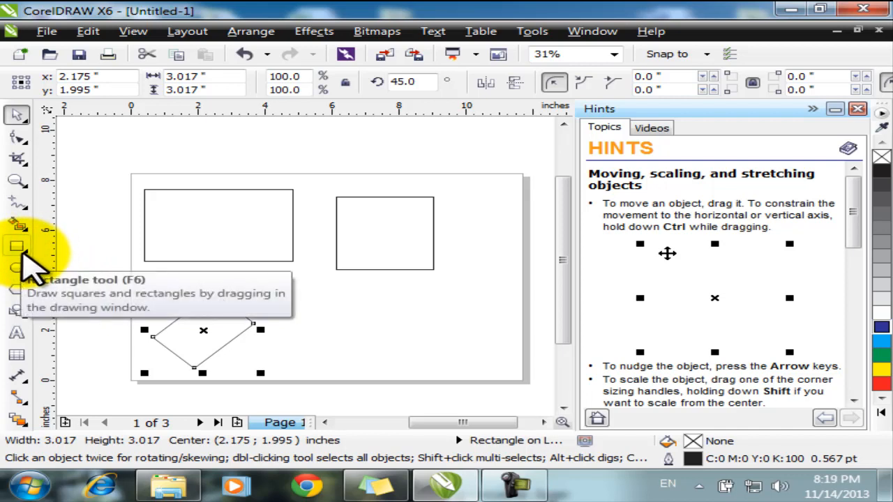
# Step: Draw a 2.08-inch square tilted at 315° beside the diamond using the 3-Point Rectangle tool
pyautogui.click(23, 254)
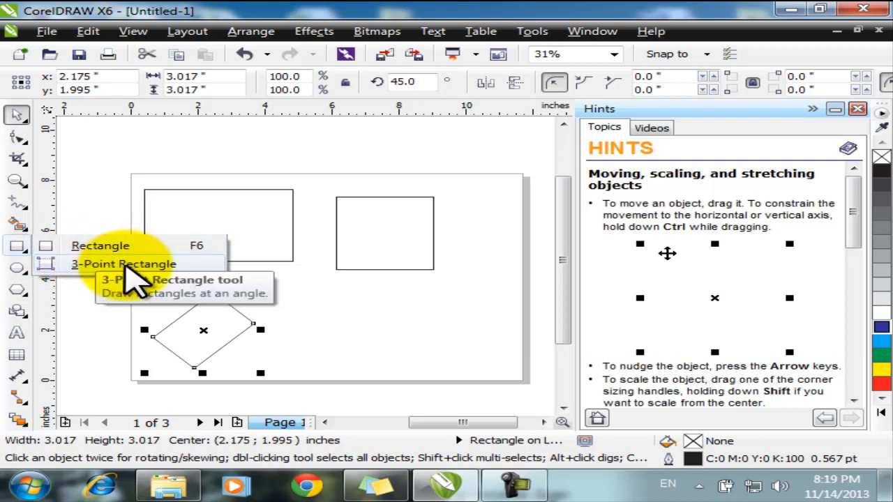
pyautogui.click(128, 265)
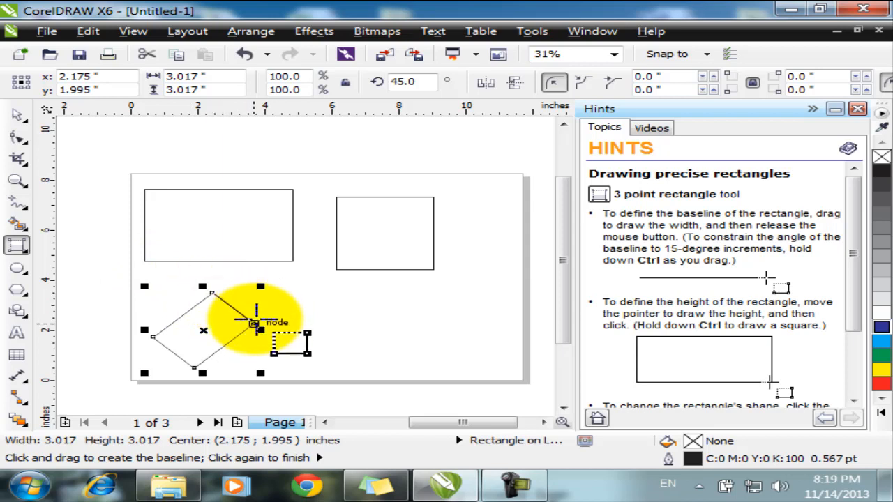
pyautogui.moveTo(265, 318); pyautogui.dragTo(258, 320)
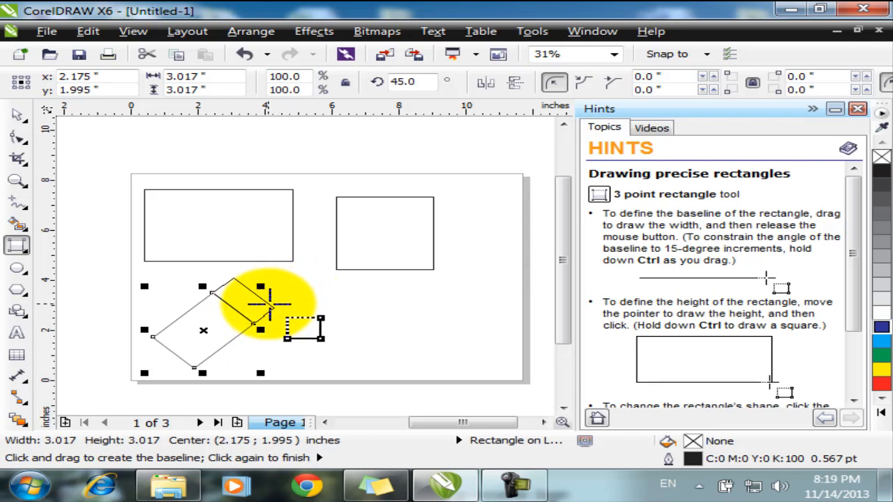
pyautogui.click(277, 296)
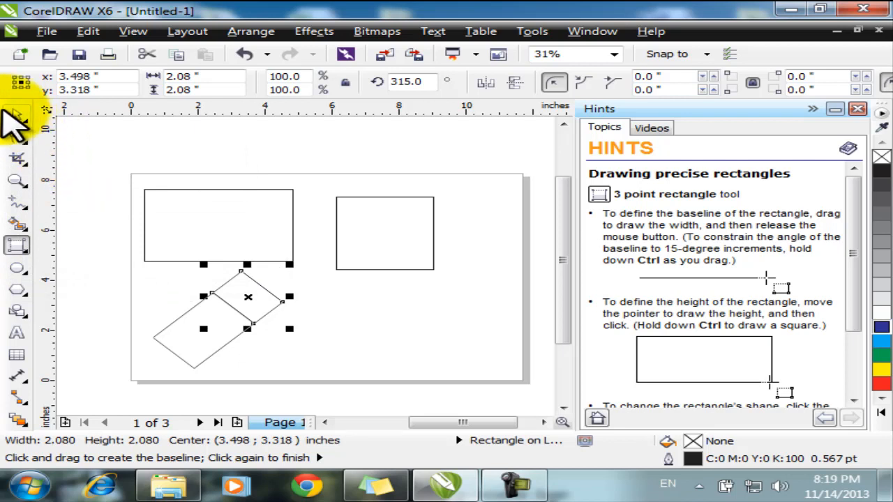
# Step: Toggle between the Pick and 3-Point Rectangle tools with Space, ending on Pick
pyautogui.press('space')
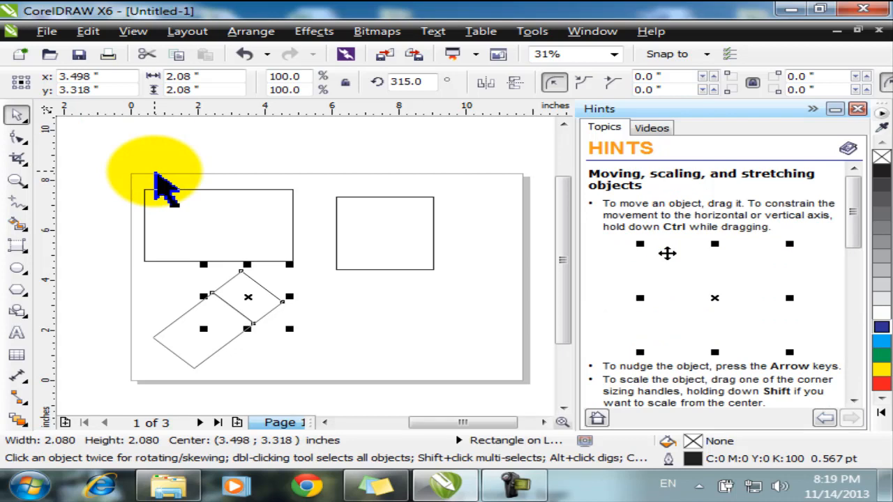
pyautogui.press('space')
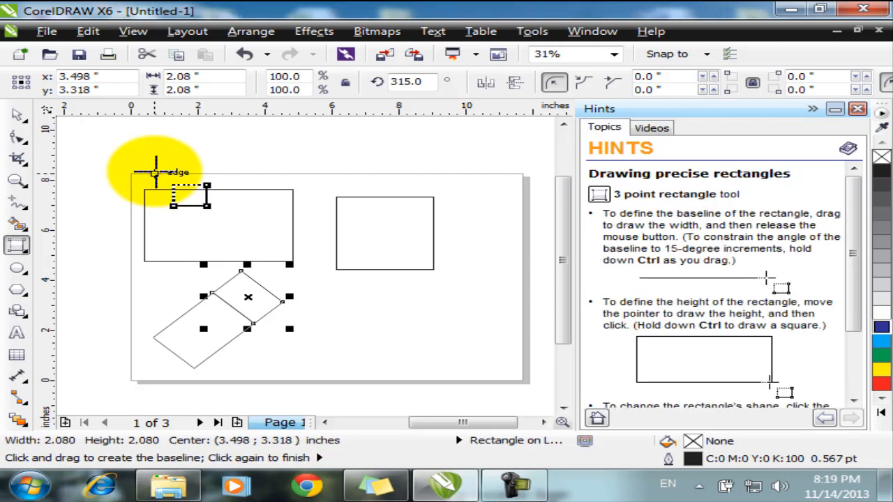
pyautogui.press('space')
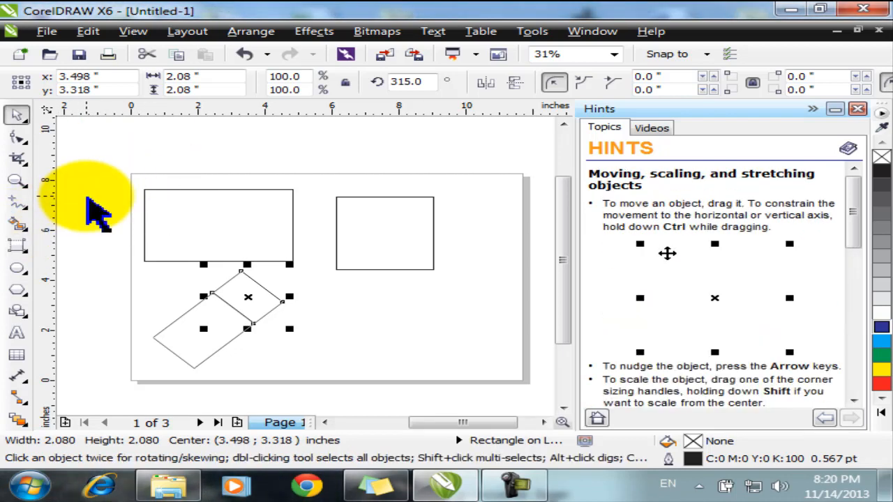
pyautogui.press('space')
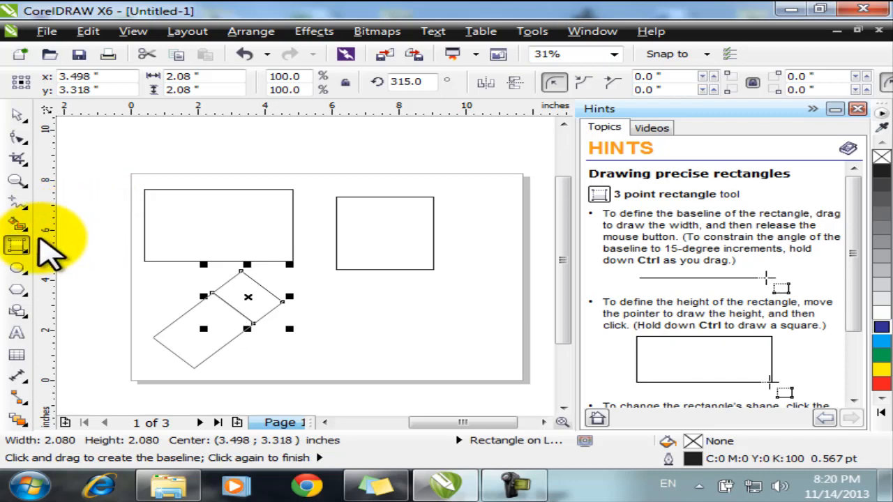
pyautogui.press('space')
pyautogui.press('space')
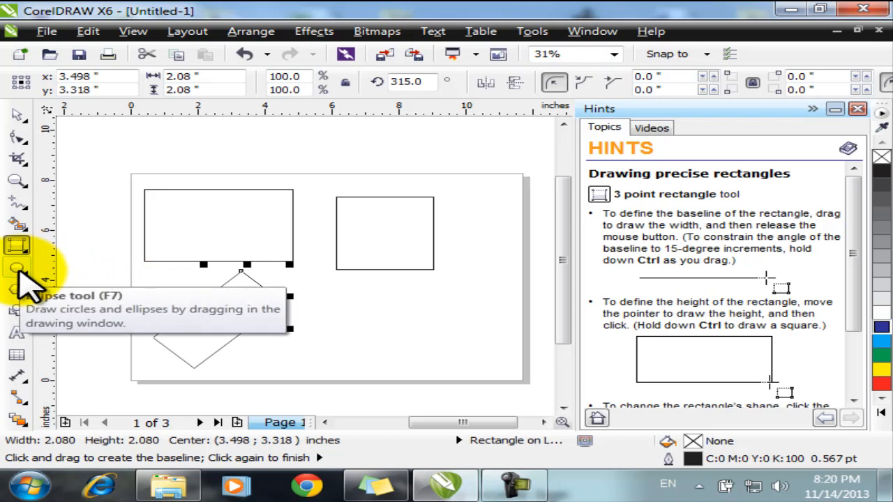
# Step: Choose the Ellipse tool (F7) from the Ellipse flyout
pyautogui.click(20, 272)
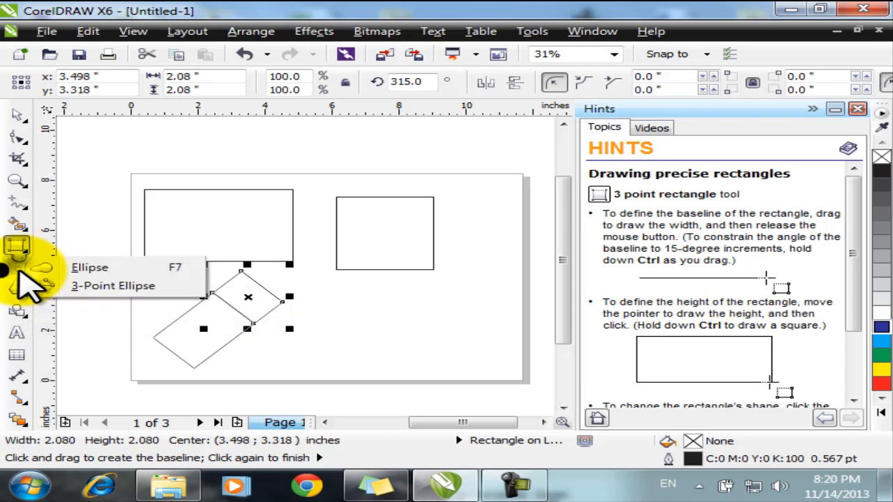
pyautogui.click(89, 268)
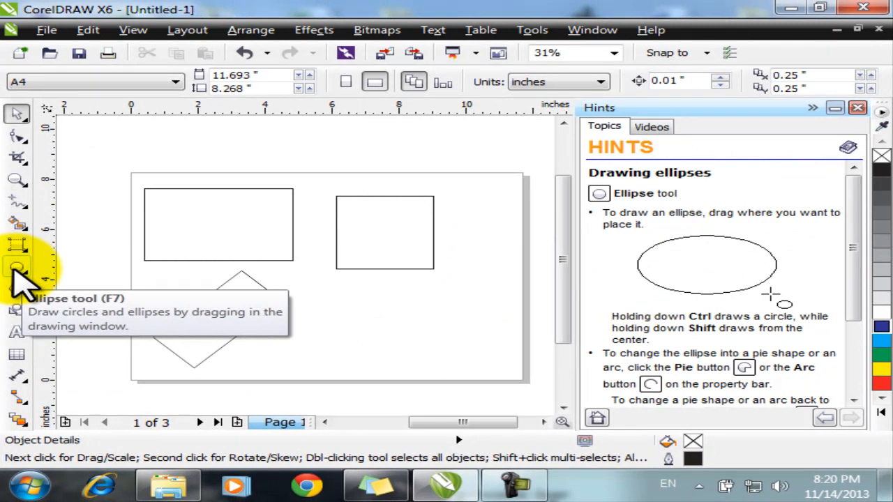
pyautogui.click(16, 268)
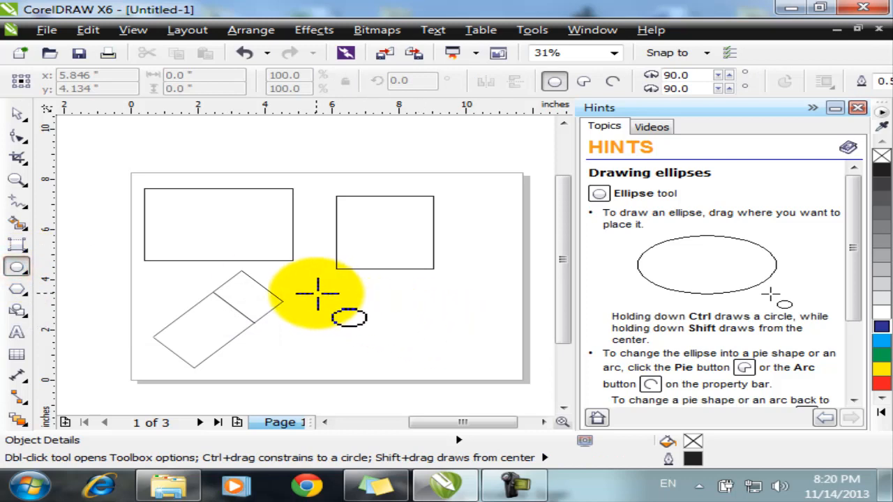
# Step: Draw a wide ellipse, a narrow upright ellipse, and a 2.733 × 3.067 ellipse moved over the square
pyautogui.moveTo(310, 294); pyautogui.dragTo(432, 356)
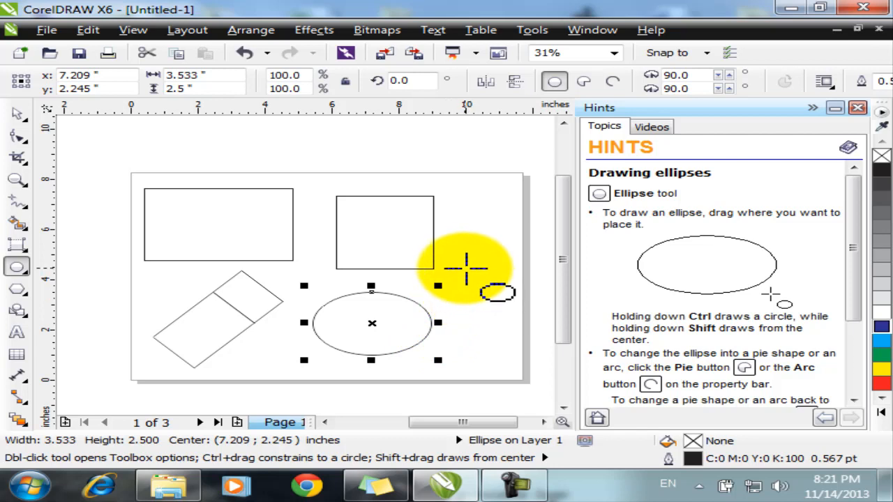
pyautogui.moveTo(464, 267); pyautogui.dragTo(488, 311)
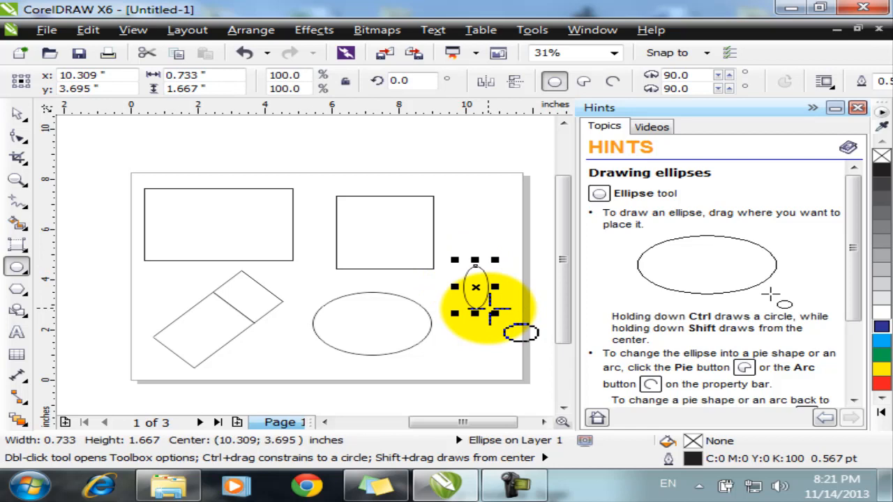
pyautogui.moveTo(302, 247); pyautogui.dragTo(350, 284)
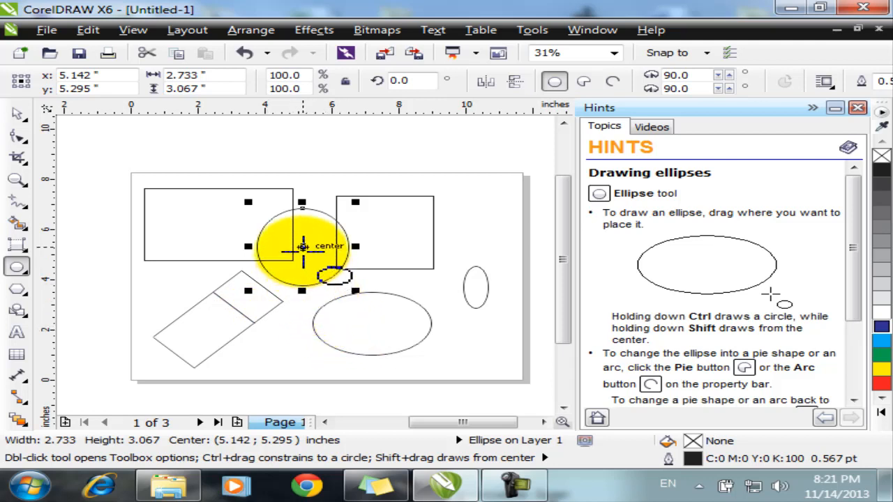
pyautogui.moveTo(302, 248); pyautogui.dragTo(447, 228)
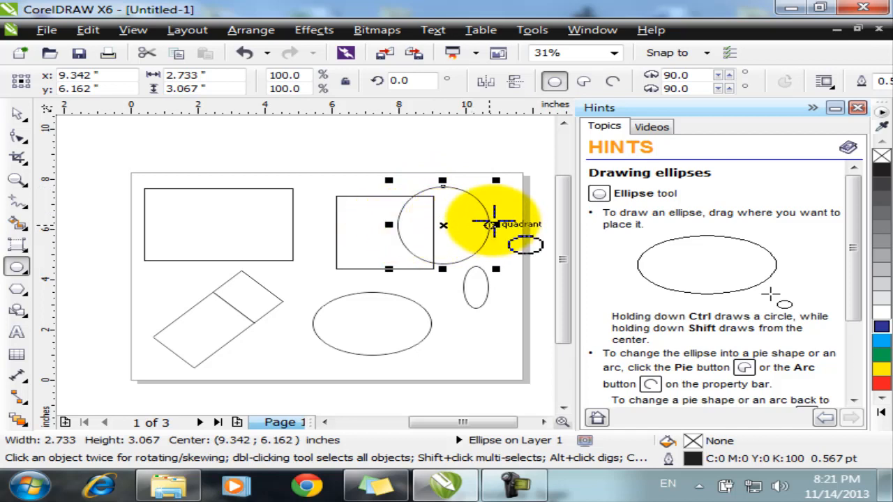
# Step: Draw a 1.811-inch circle with the 3-Point Ellipse tool capping the tilted square's end
pyautogui.click(17, 269)
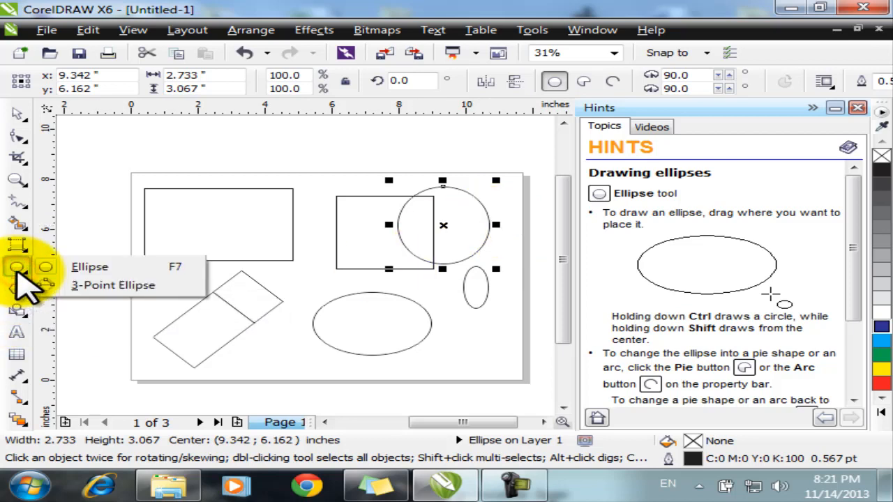
pyautogui.click(79, 286)
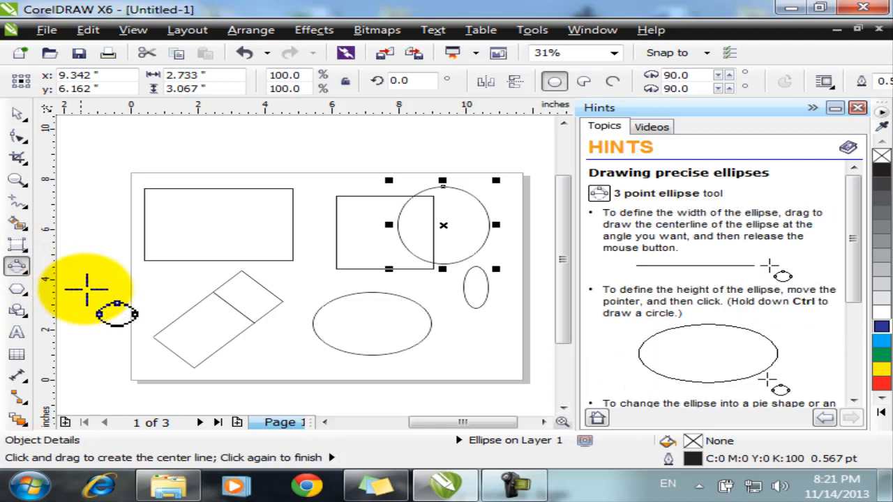
pyautogui.click(243, 272)
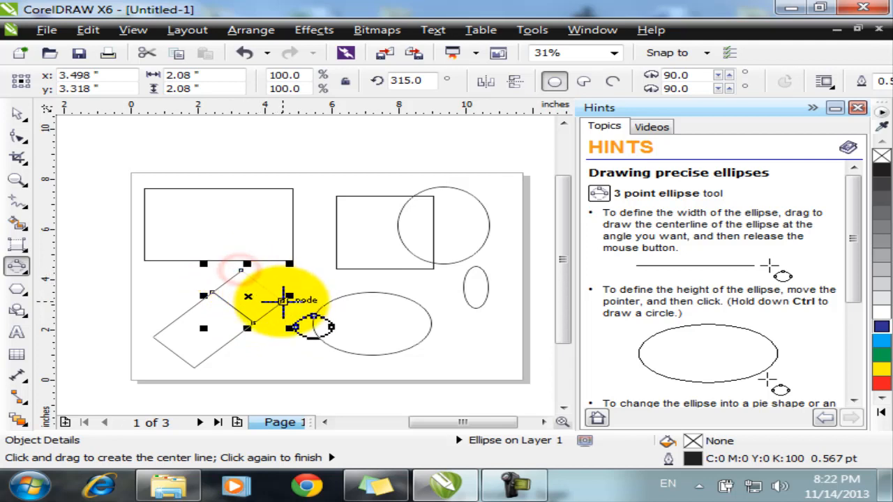
pyautogui.moveTo(282, 302); pyautogui.dragTo(284, 301)
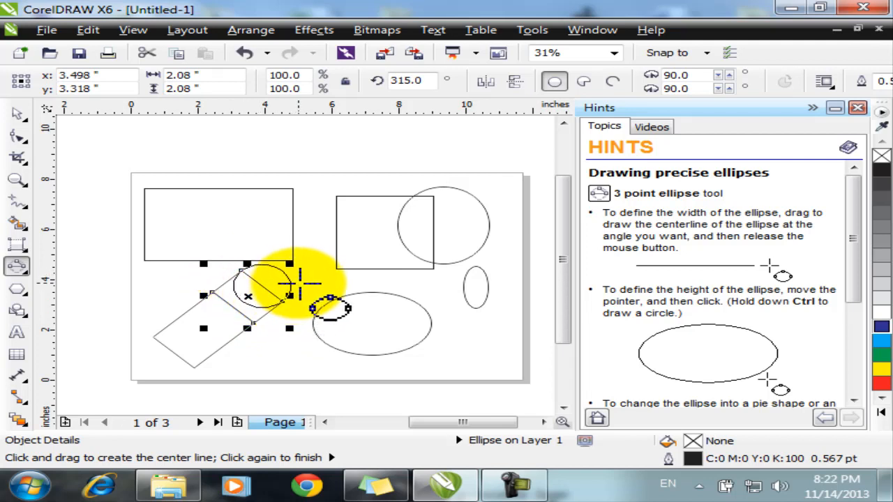
pyautogui.click(300, 282)
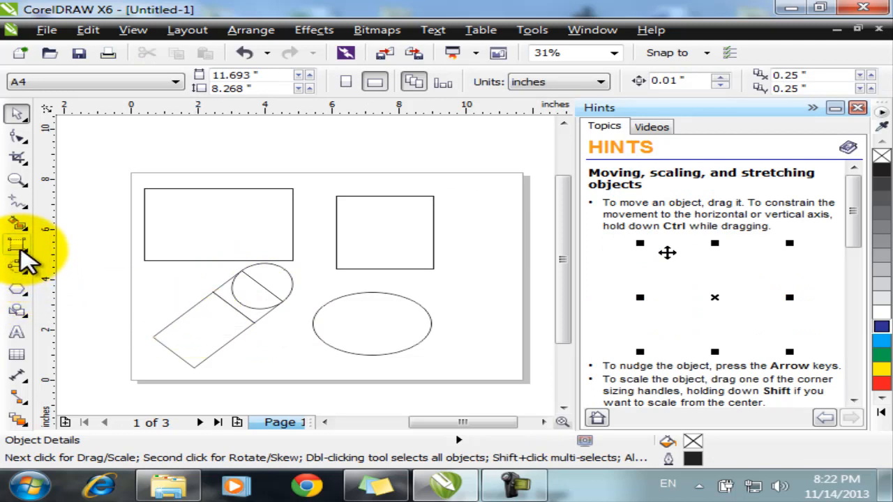
# Step: Create an 11.693 × 8.268 inch page-frame rectangle by double-clicking the Rectangle tool
pyautogui.click(20, 248)
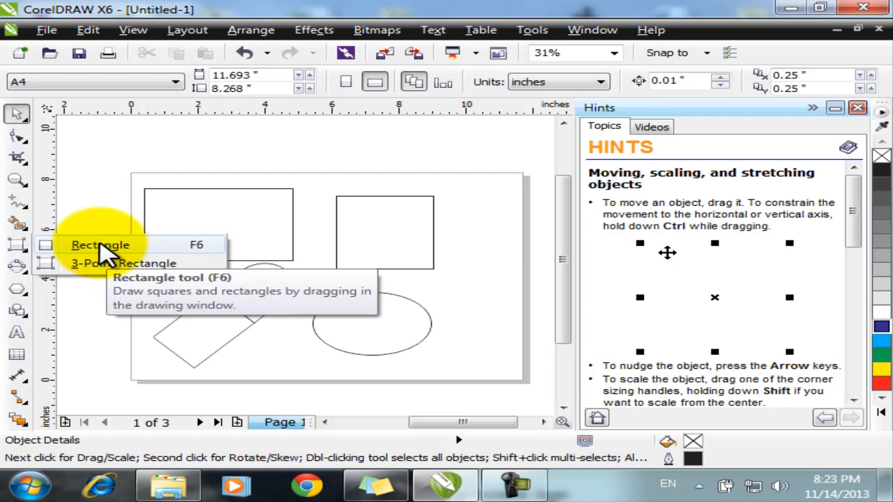
pyautogui.click(100, 247)
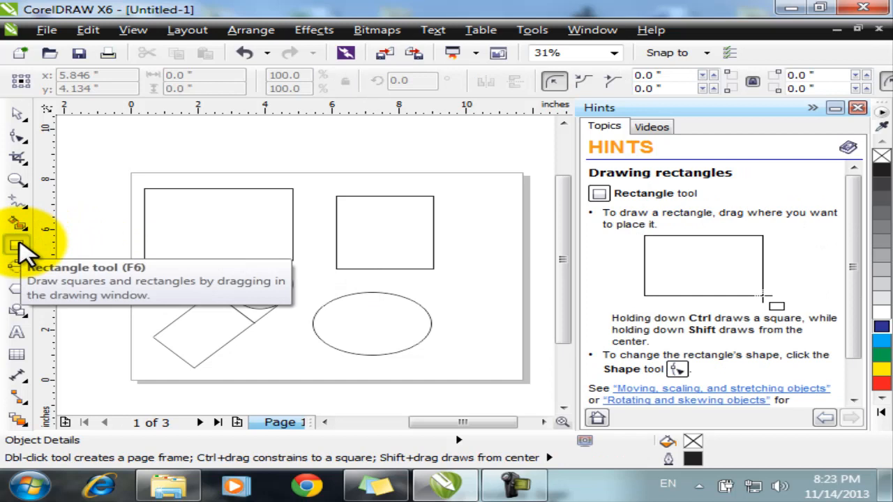
pyautogui.doubleClick(18, 245)
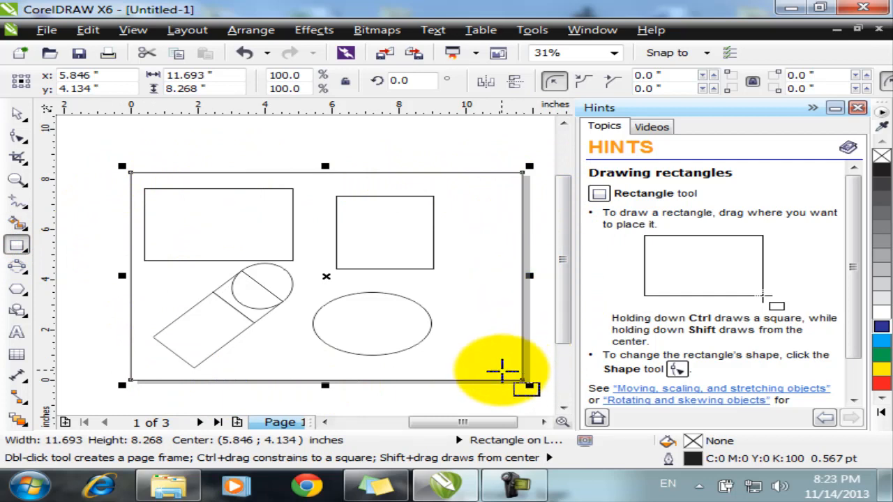
pyautogui.press('Escape')
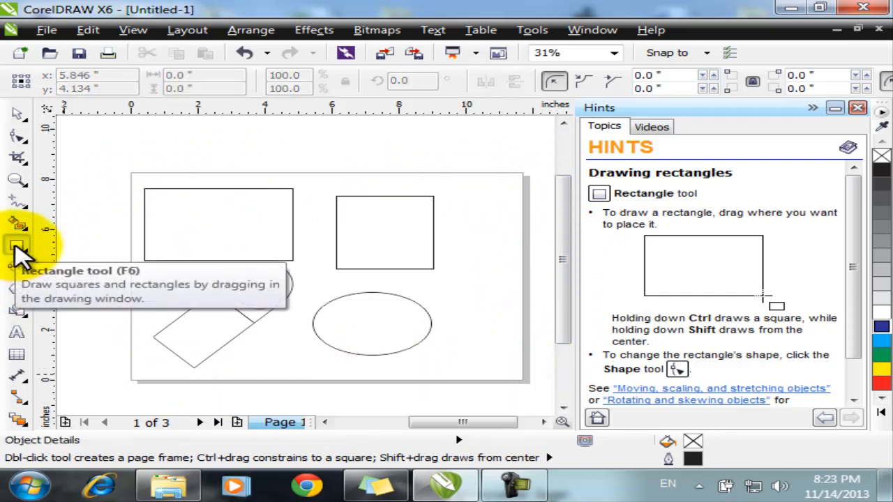
pyautogui.doubleClick(16, 246)
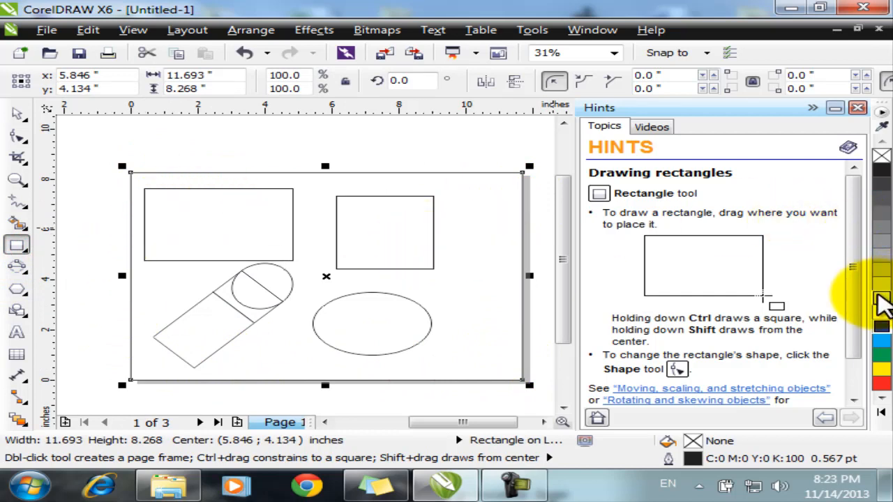
# Step: Give the page-frame rectangle a 50% black (K:50) fill from the colour palette
pyautogui.click(885, 244)
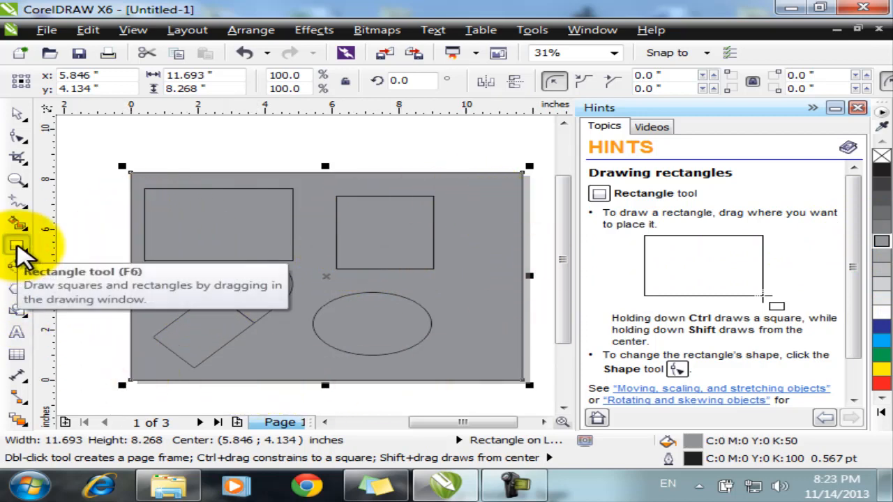
pyautogui.click(18, 245)
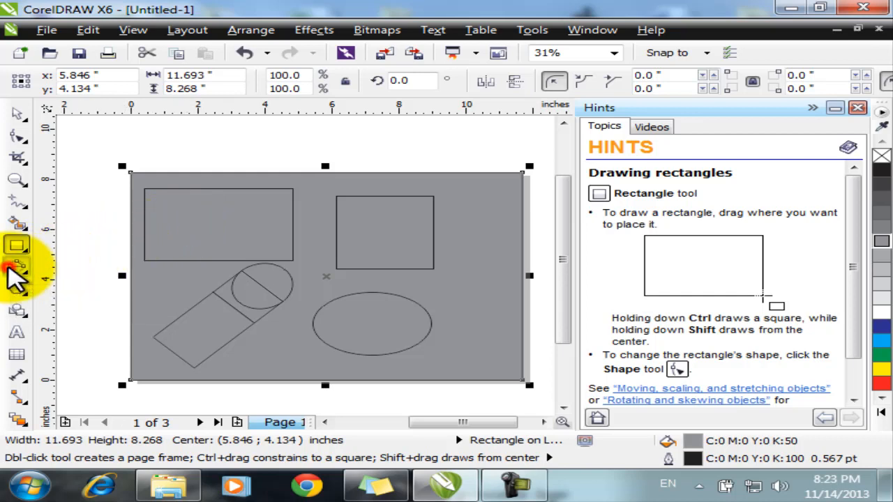
pyautogui.click(15, 277)
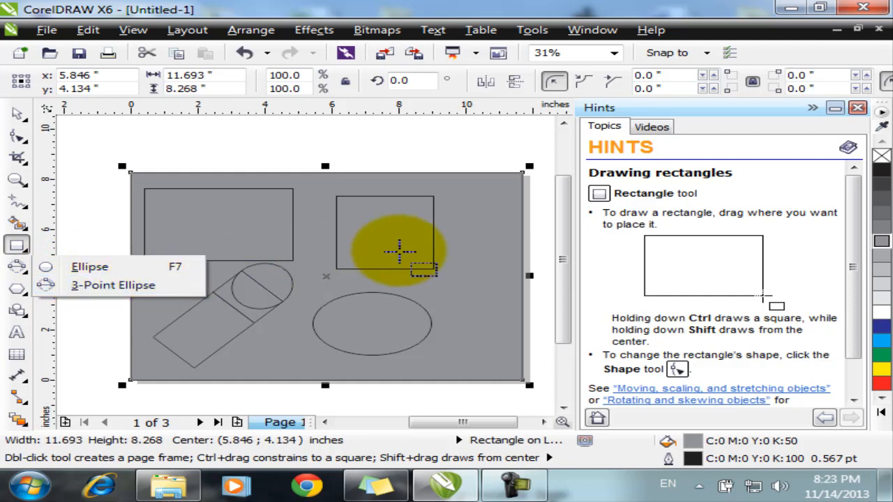
pyautogui.click(399, 251)
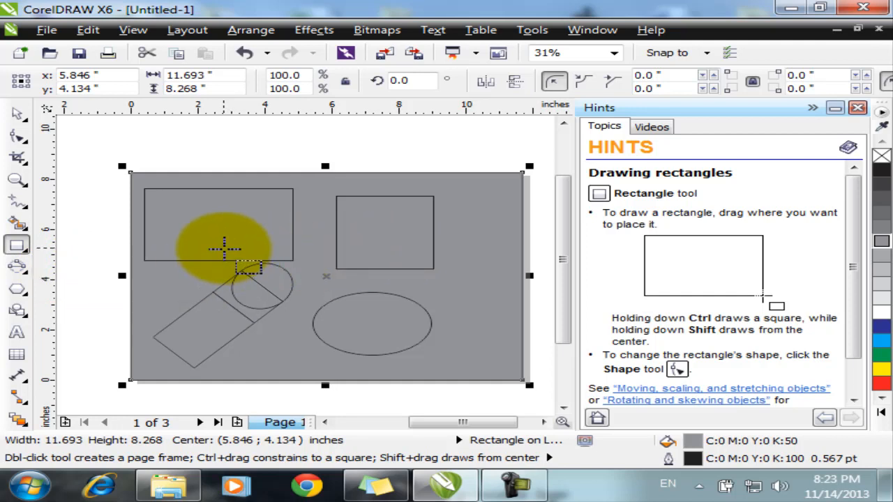